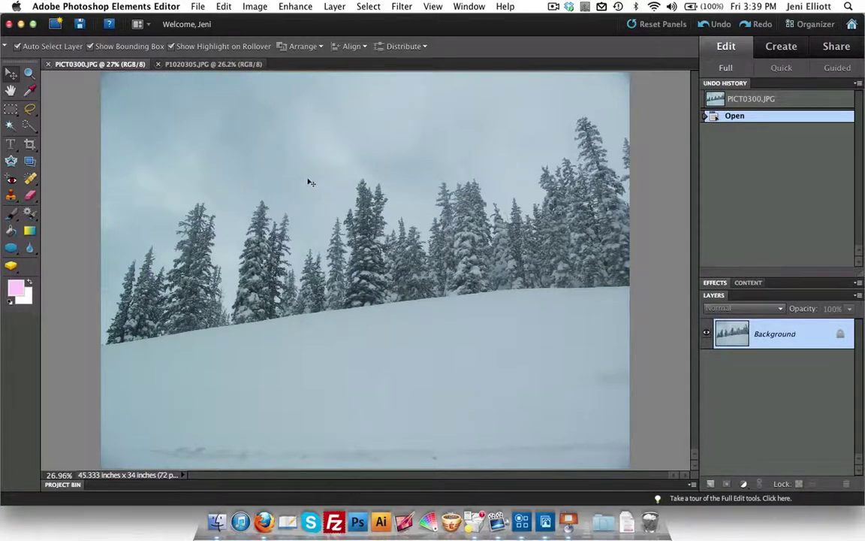
Step: Save the snowy pine-tree photo to the Desktop as snow-trees.jpg with High JPEG quality
left_click(199, 7)
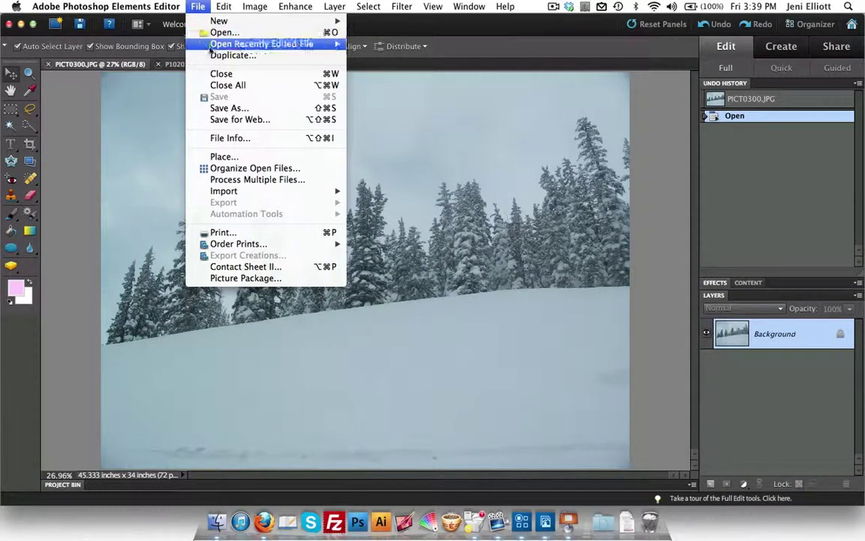
left_click(216, 111)
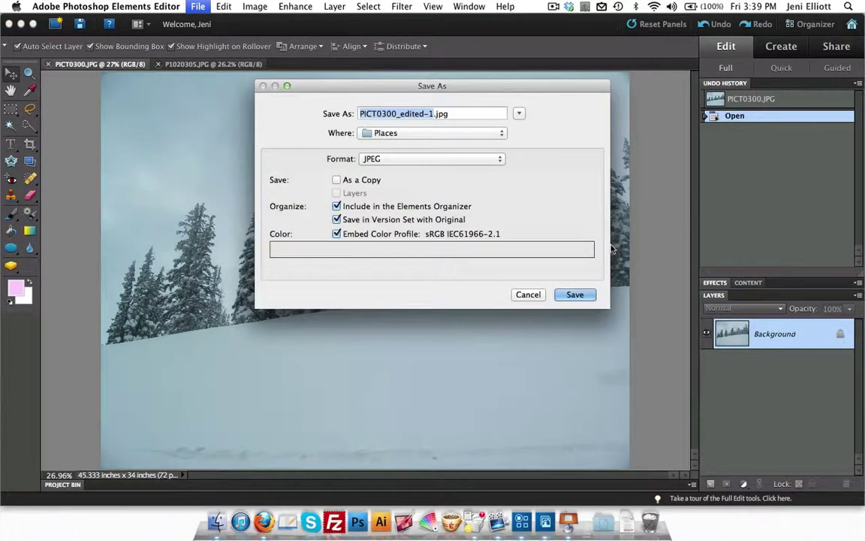
left_click(456, 134)
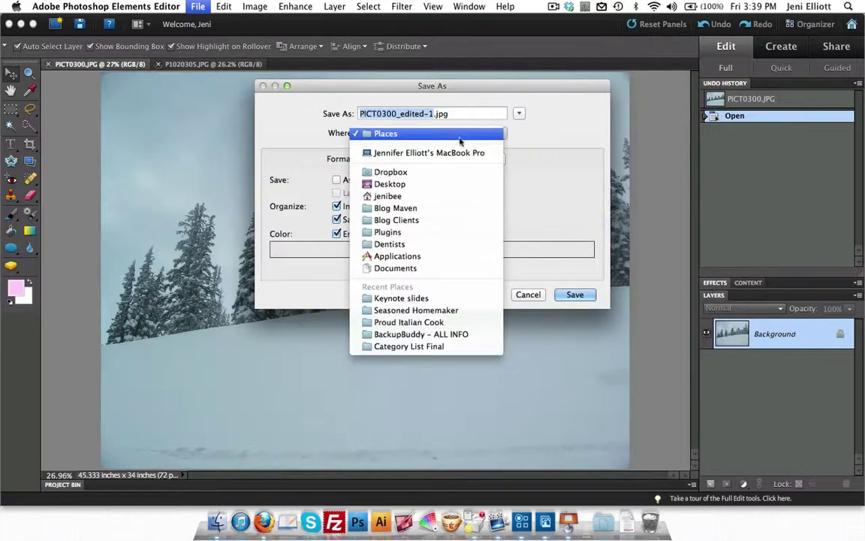
left_click(465, 186)
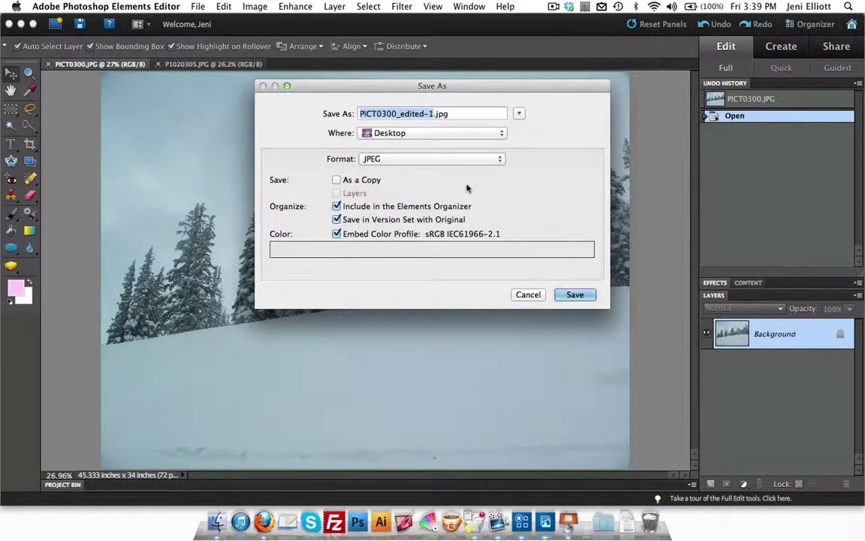
type("snow-trees")
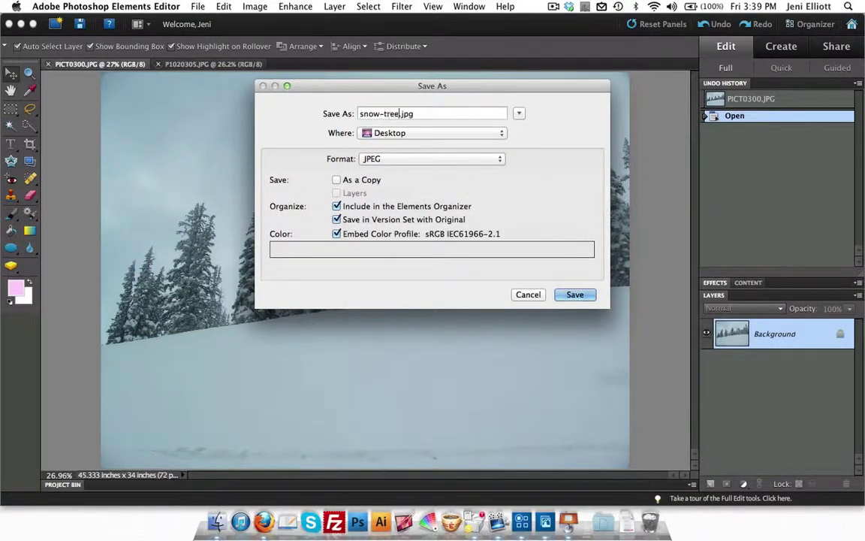
left_click(579, 295)
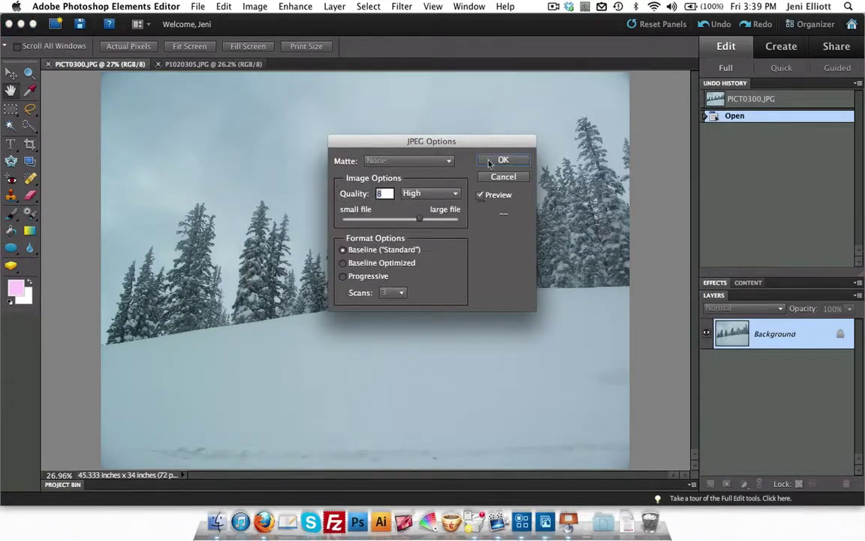
left_click(502, 106)
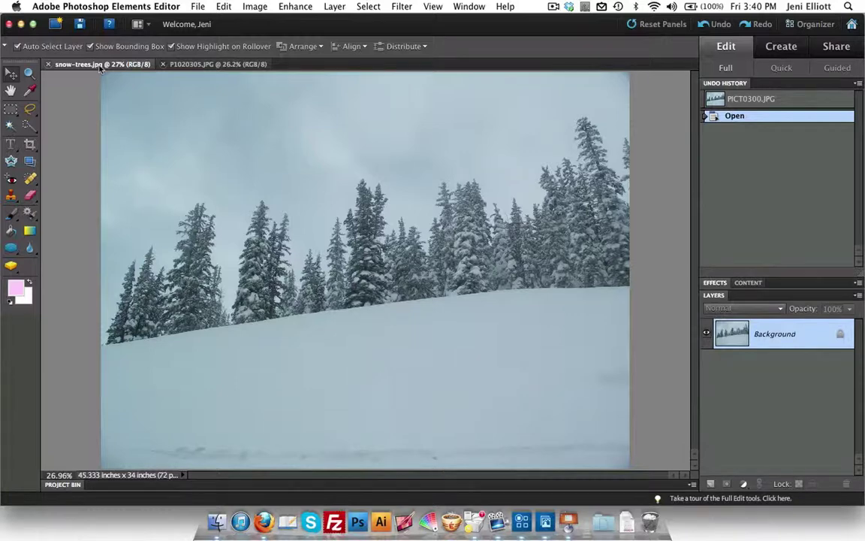
Step: Undo the last edit, duplicate Background as a 'Color correction' layer, and select that layer
key("super+z")
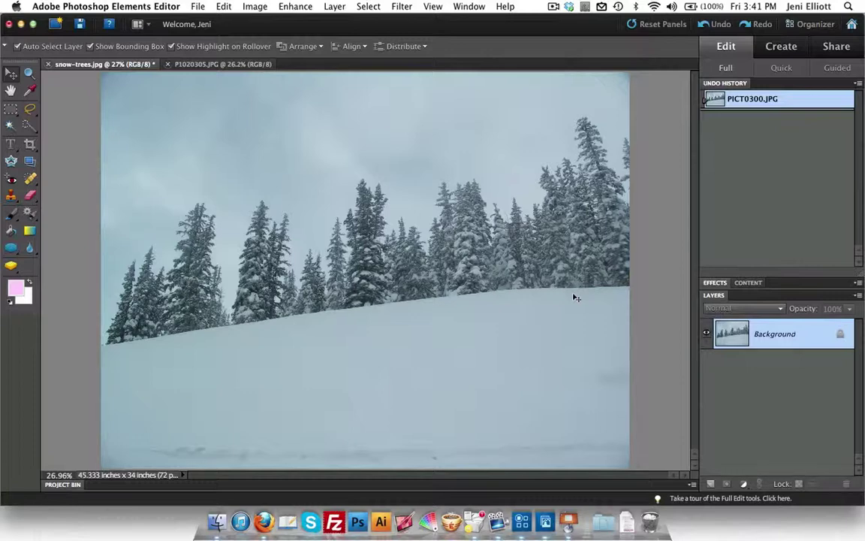
right_click(741, 329)
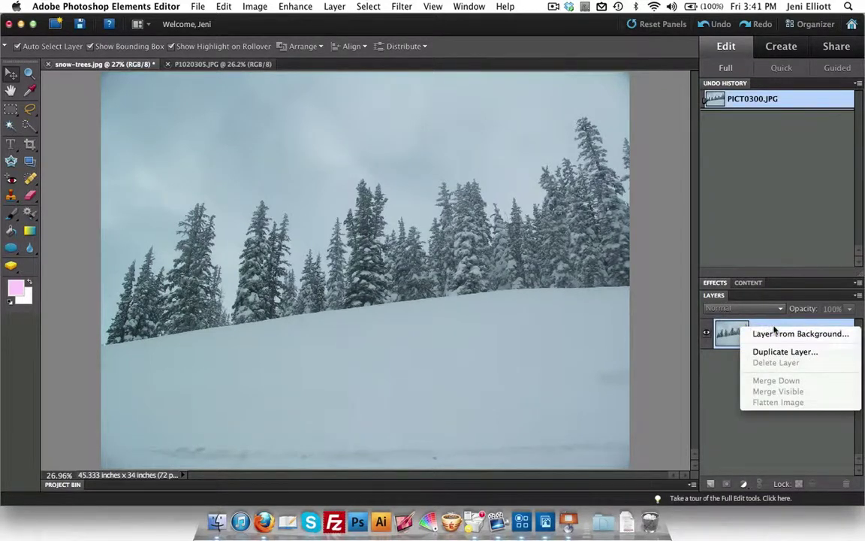
left_click(774, 330)
right_click(774, 338)
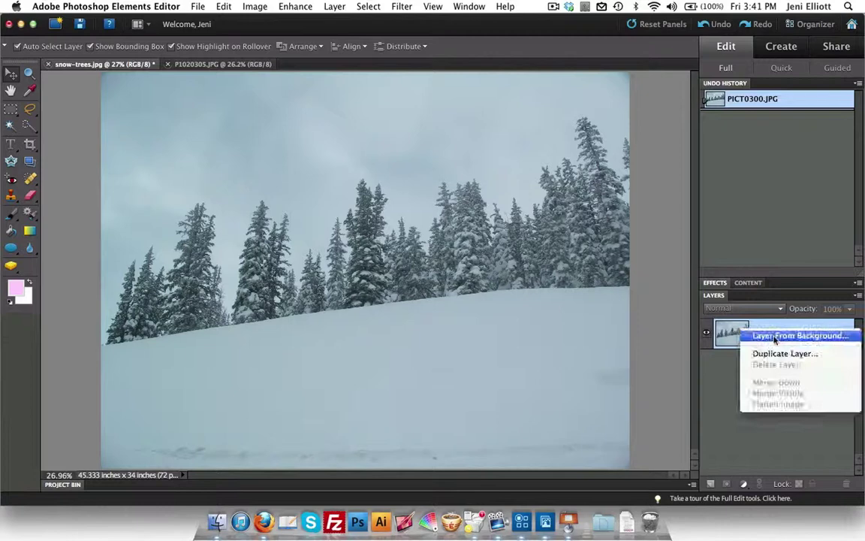
left_click(787, 353)
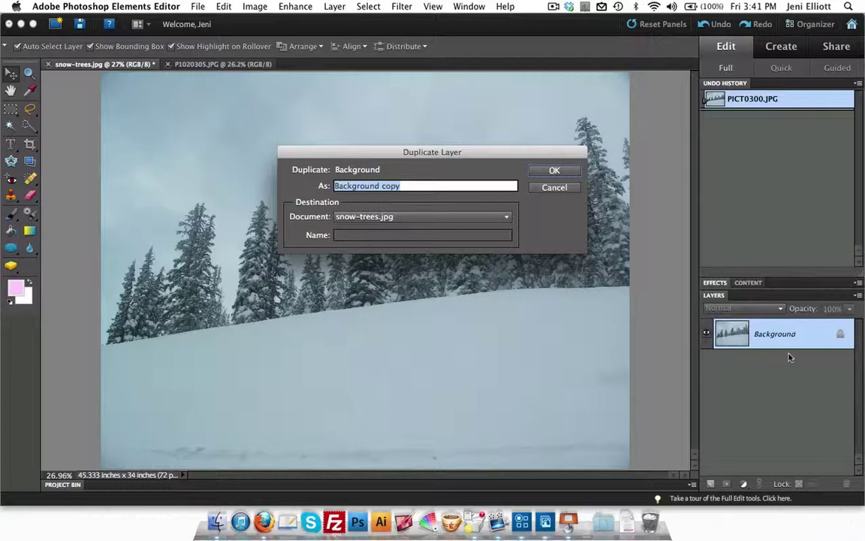
type("C")
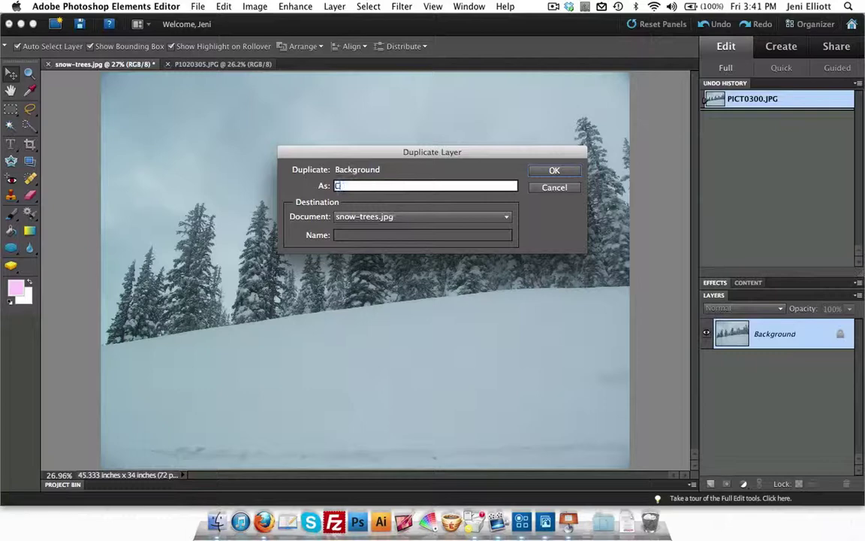
type("olor correction")
left_click(565, 173)
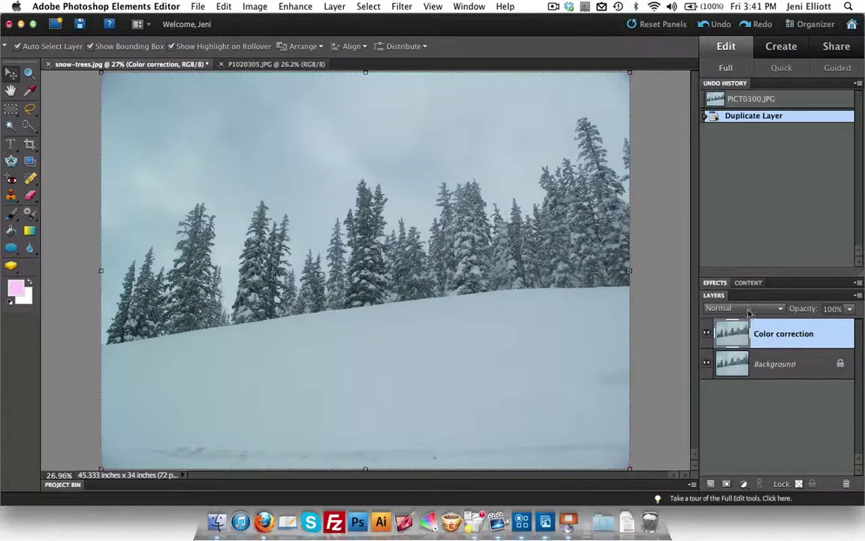
left_click(781, 365)
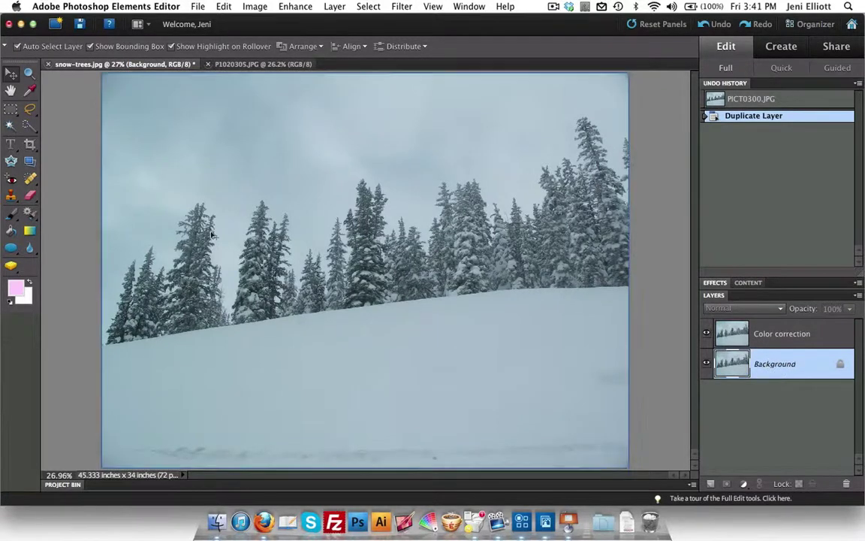
left_click(760, 340)
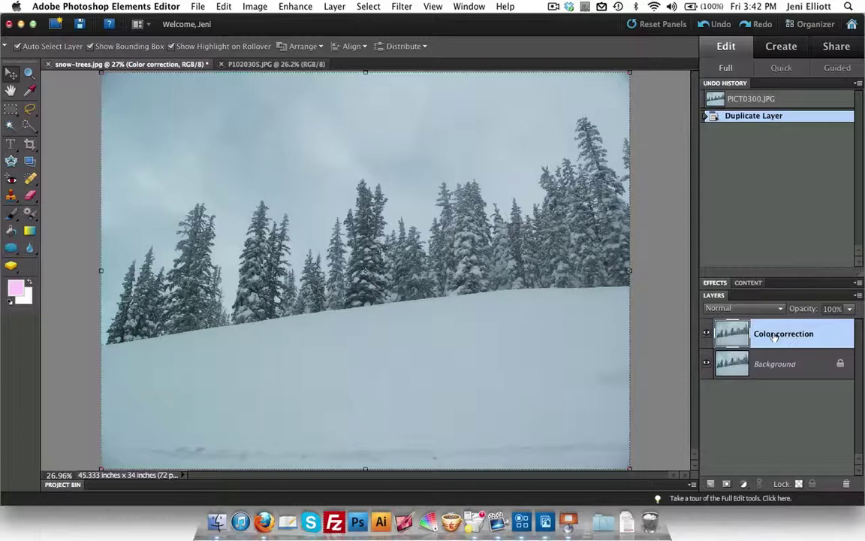
Step: Open Enhance > Adjust Color > Remove Color Cast and move its dialog to the top-right corner
left_click(294, 9)
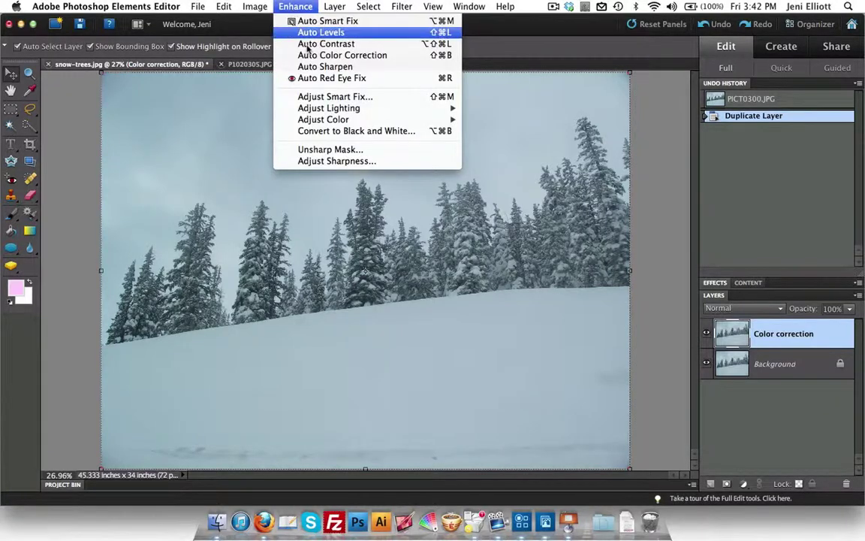
mouse_move(364, 121)
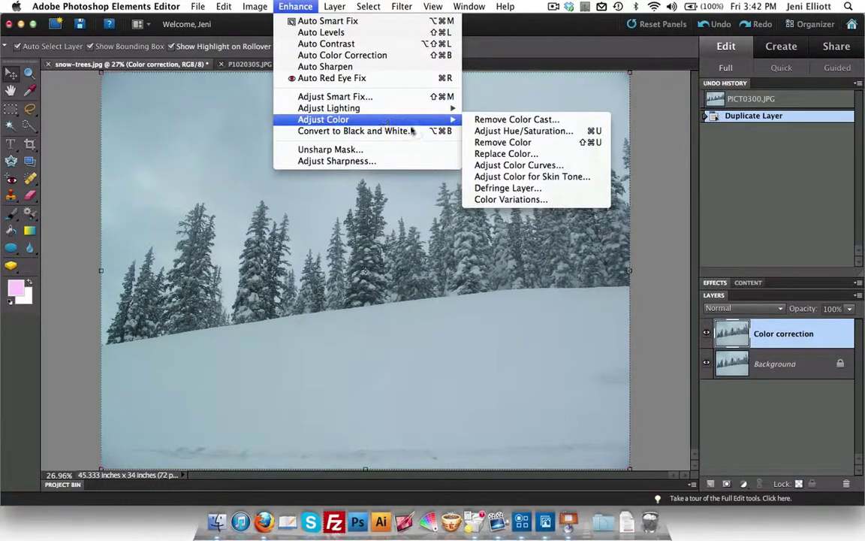
left_click(490, 122)
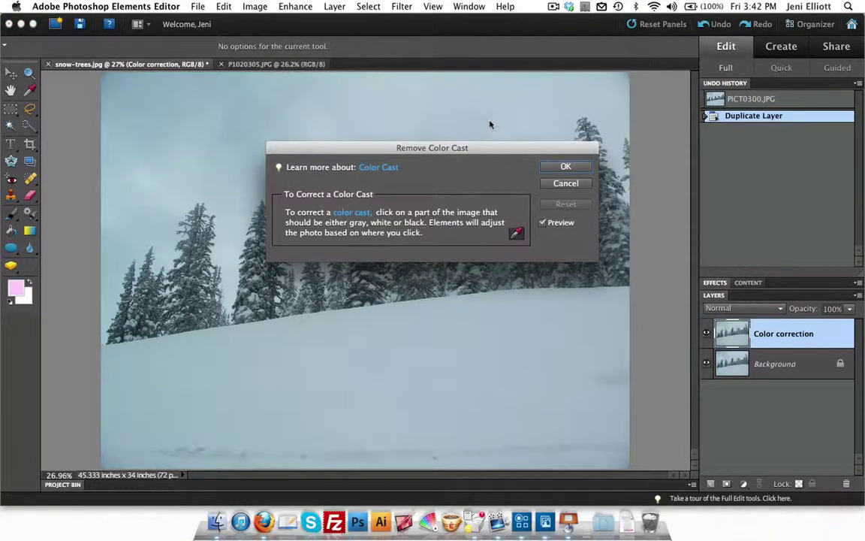
left_click_drag(481, 154, 733, 42)
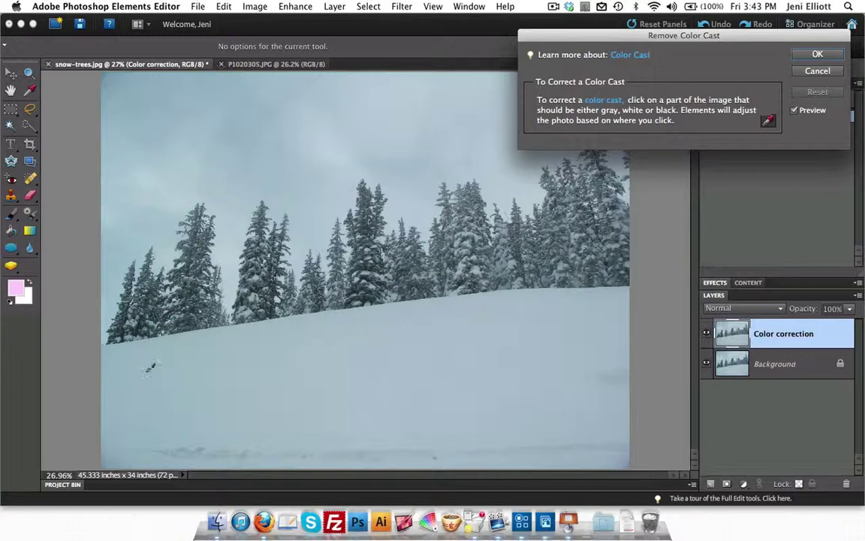
Step: Sample sky, trees and snow with the eyedropper until the snow previews neutral grey-white
left_click(151, 345)
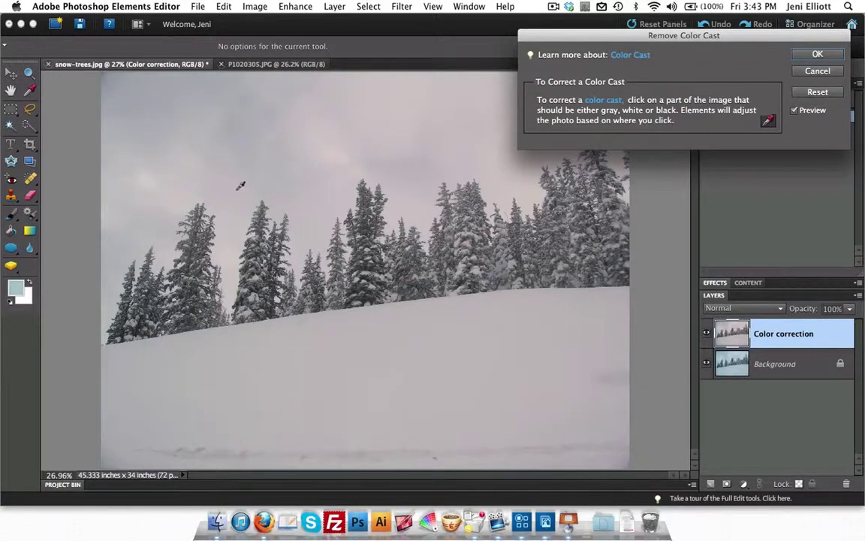
left_click(348, 174)
left_click(415, 282)
left_click(386, 244)
left_click(276, 174)
left_click(312, 239)
left_click(179, 378)
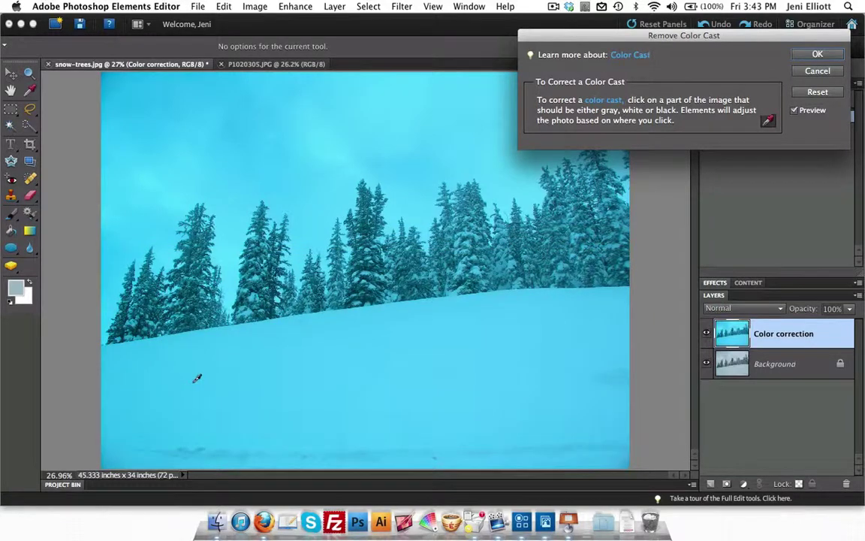
left_click(329, 349)
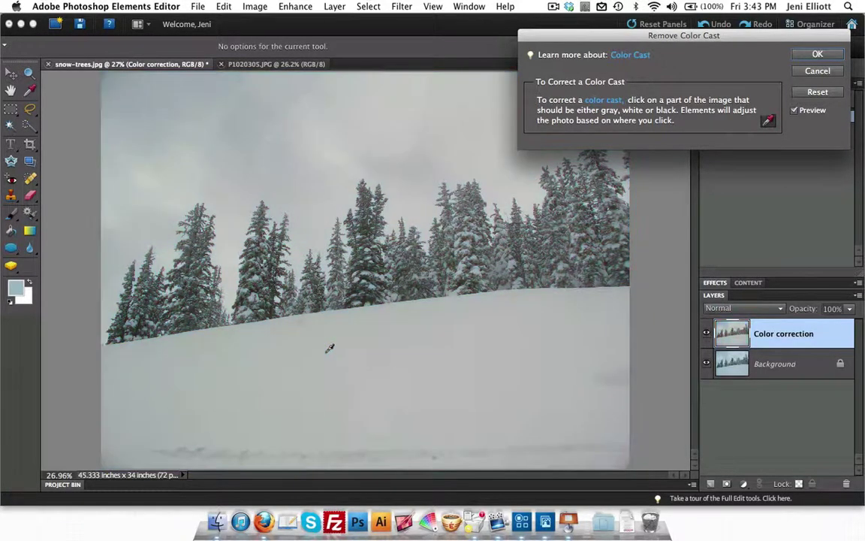
left_click(294, 351)
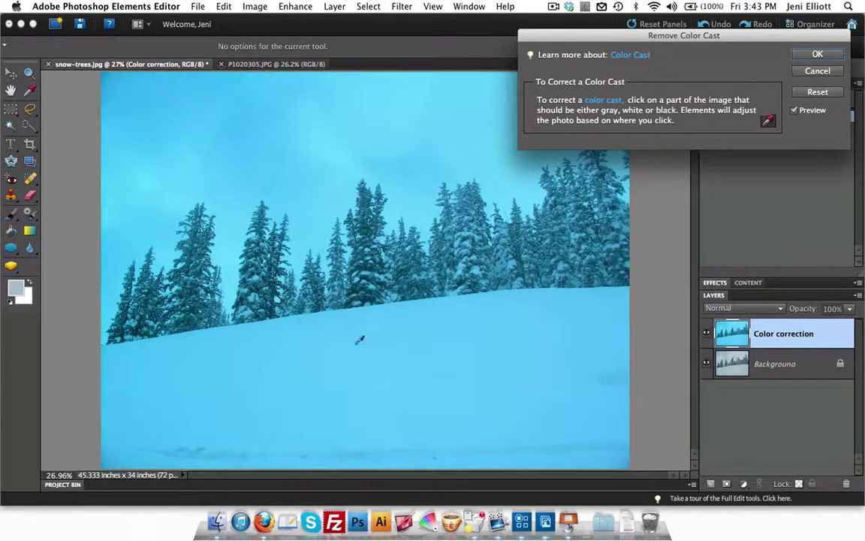
left_click(364, 249)
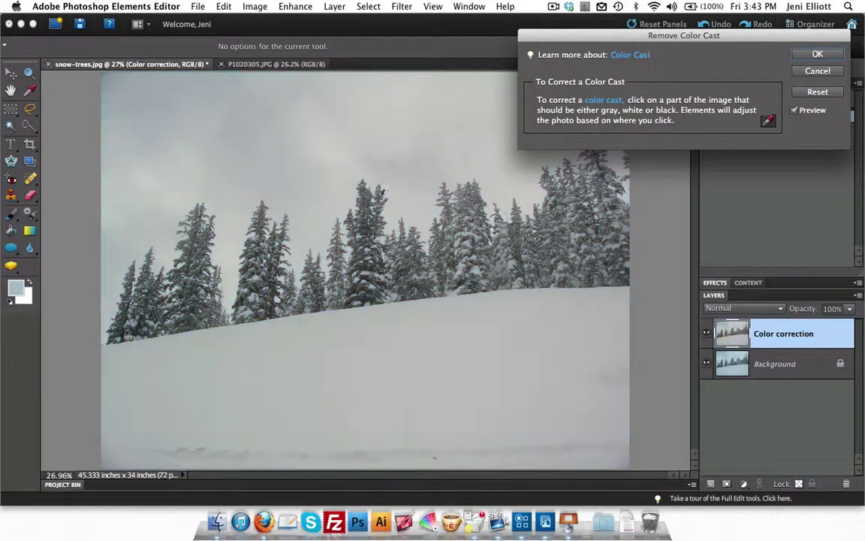
left_click(239, 171)
left_click(296, 178)
left_click(314, 178)
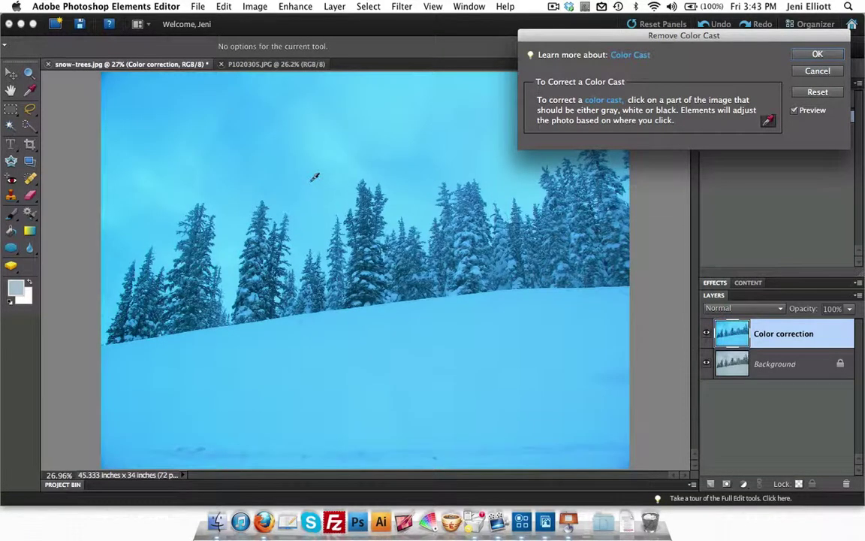
left_click(302, 176)
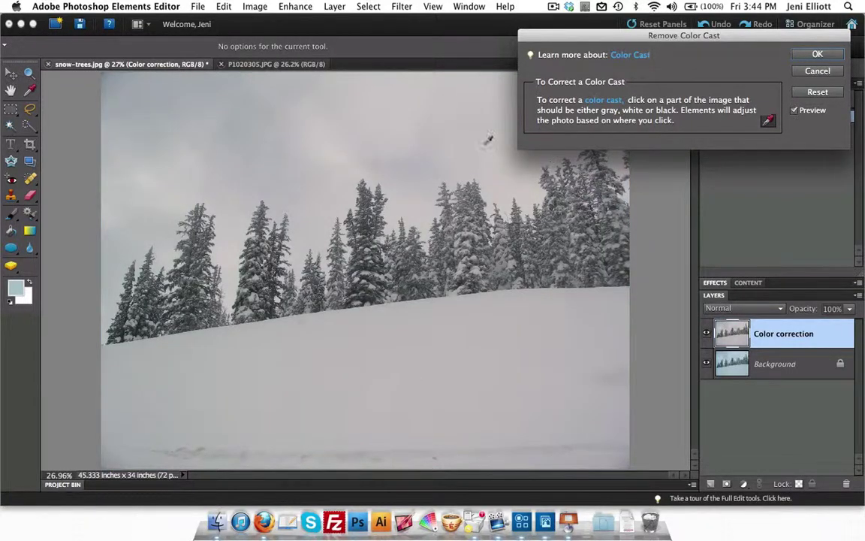
Step: Apply the cast removal, then hide and reshow the Color correction layer to compare
left_click(818, 55)
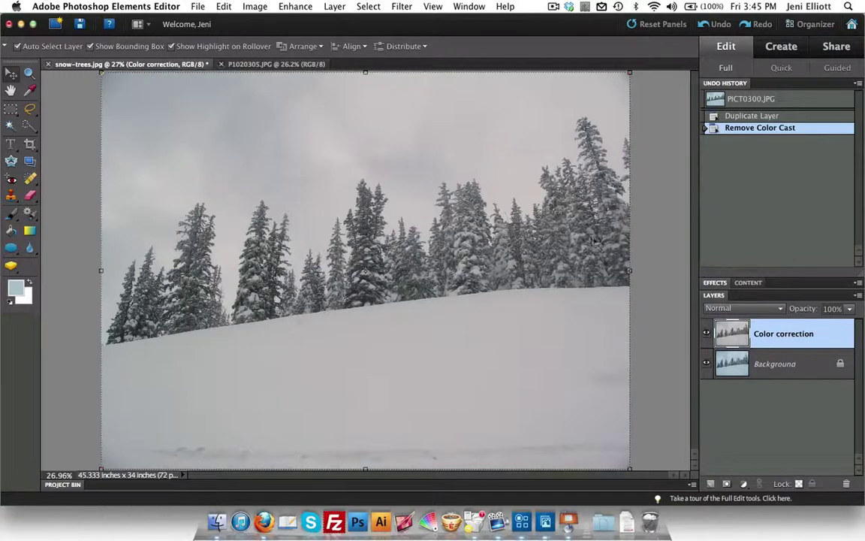
left_click(706, 335)
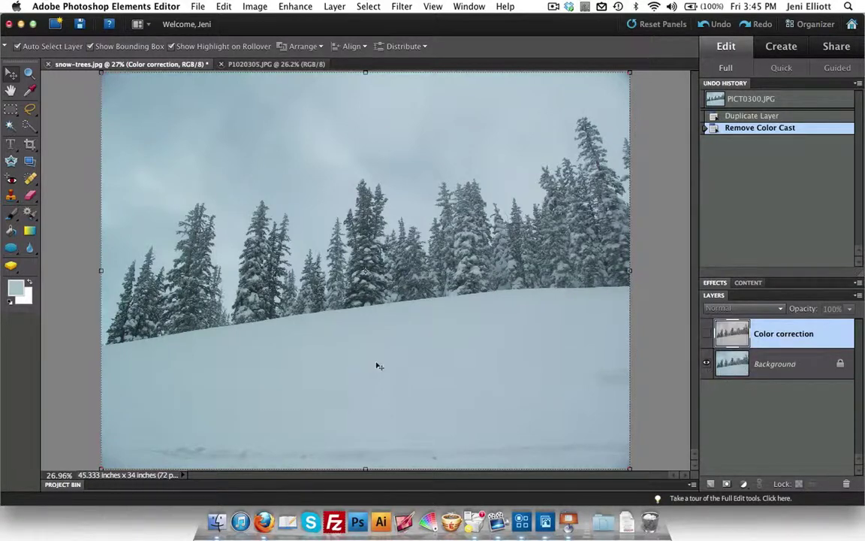
left_click(706, 333)
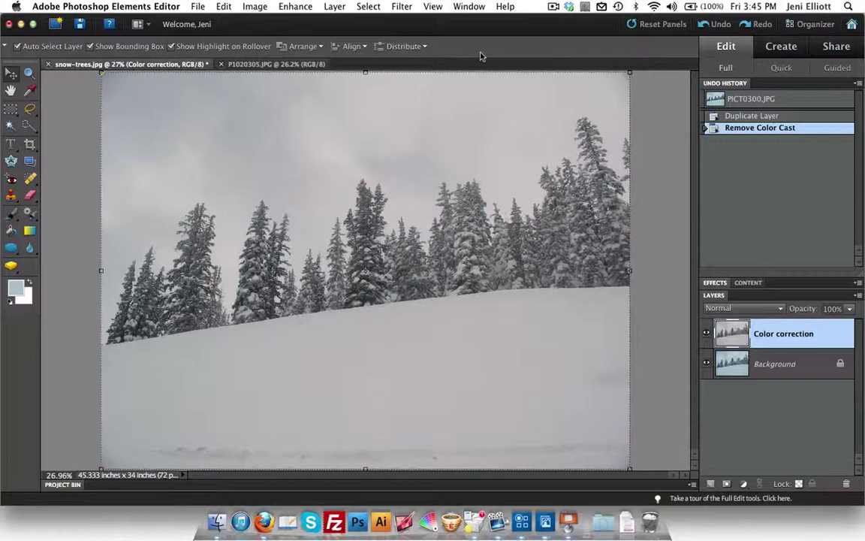
Step: Switch to the P1020305.JPG kitchen photo document
left_click(263, 65)
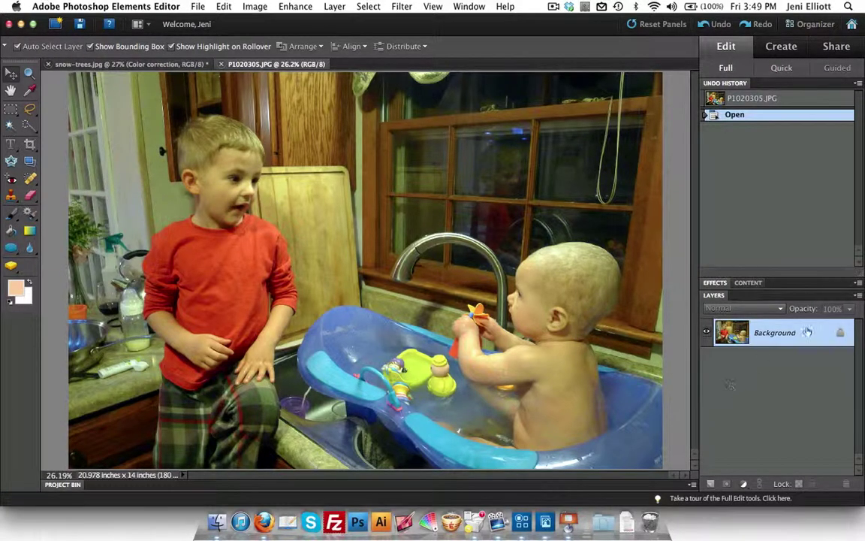
Step: Duplicate the kitchen photo's Background as a 'Color correction' layer and open Enhance > Adjust Color
right_click(744, 332)
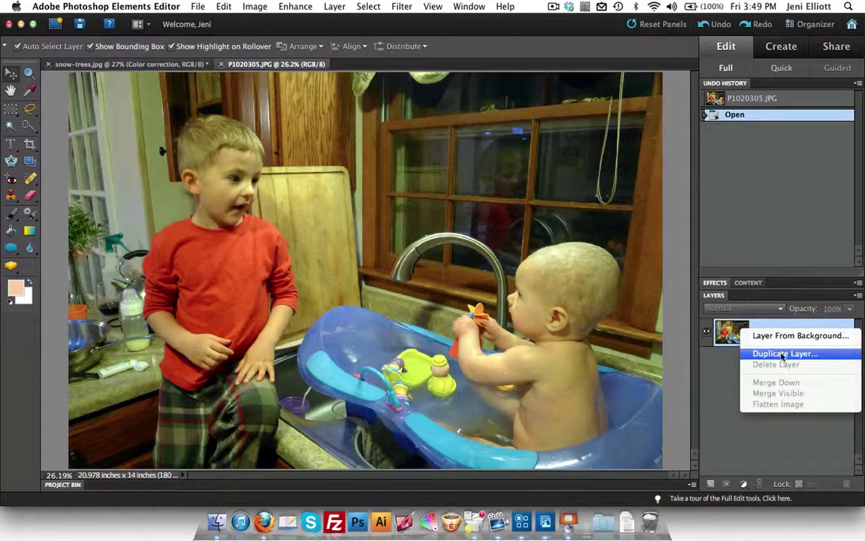
left_click(783, 354)
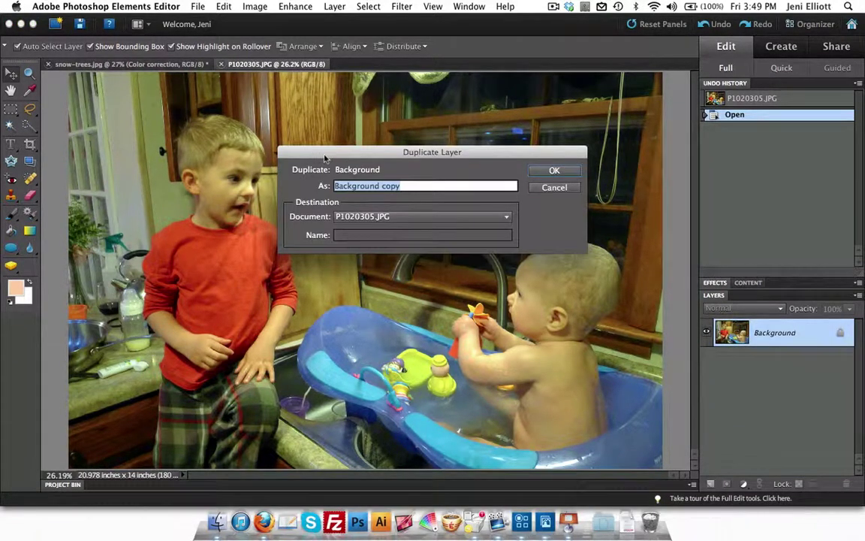
type("Color corre")
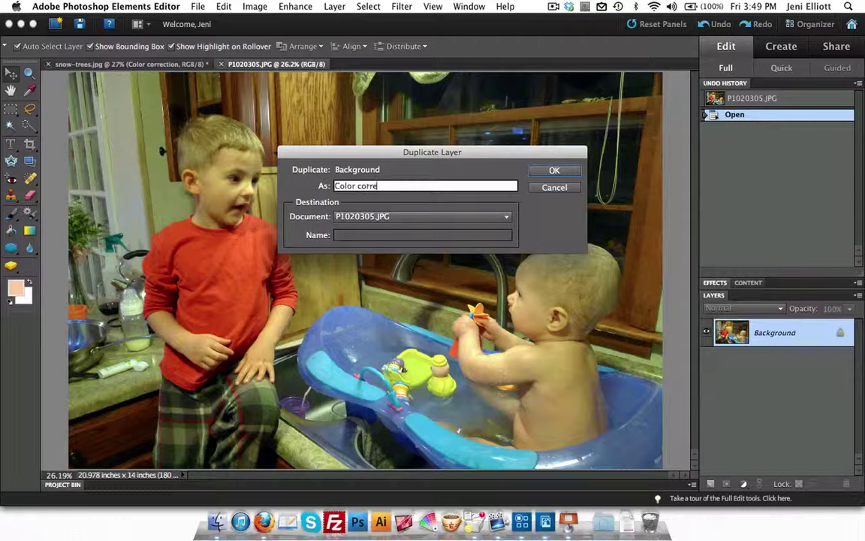
type("ction")
key("Return")
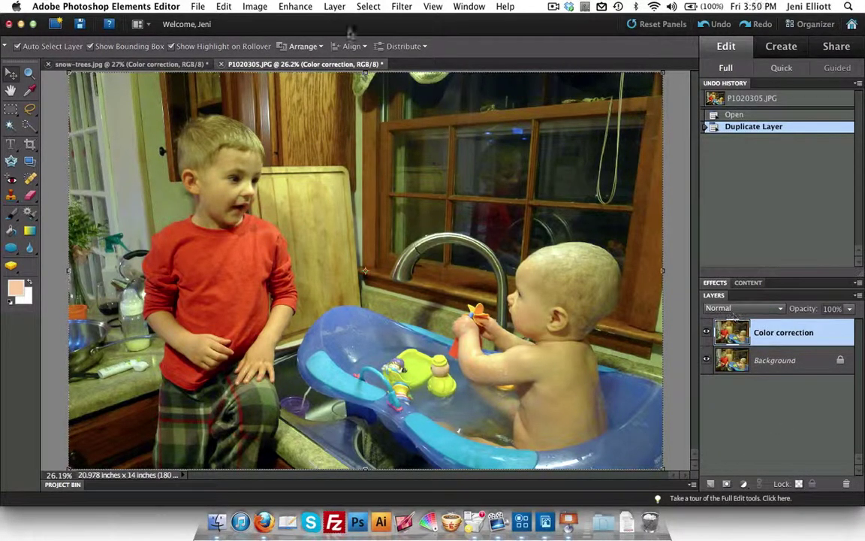
left_click(292, 9)
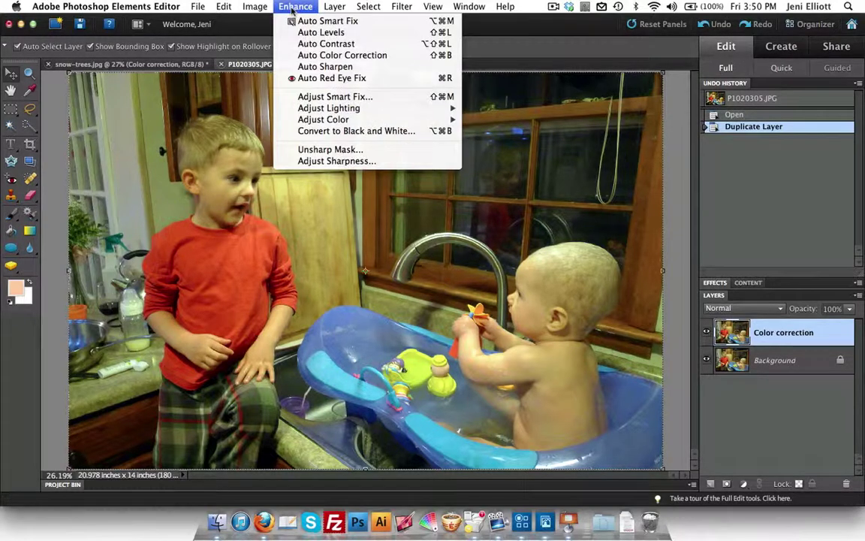
mouse_move(418, 124)
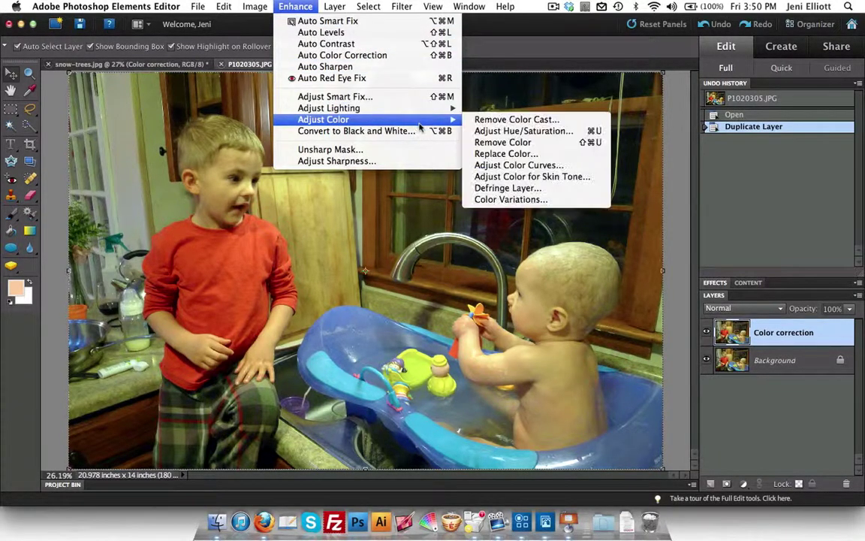
Step: In Adjust Color for Skin Tone, sample the kids' hand, arm, back and head, then tweak Blush
left_click(522, 177)
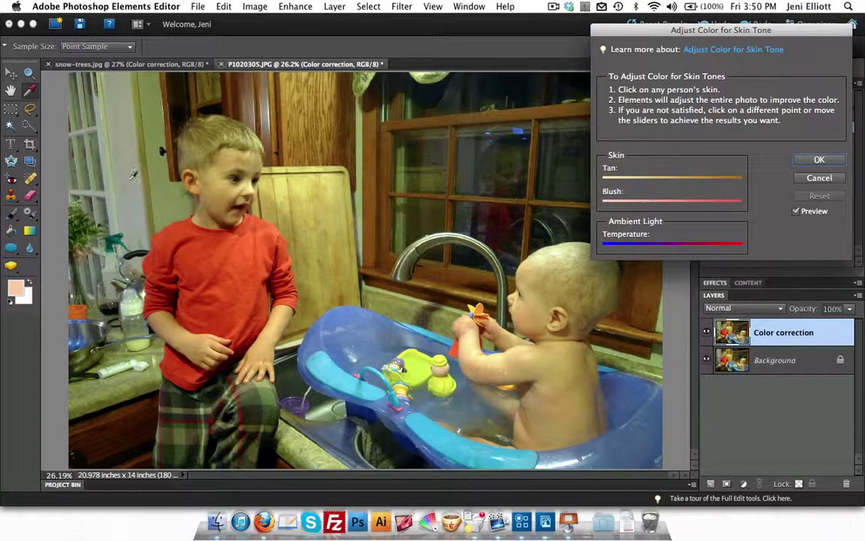
left_click(116, 162)
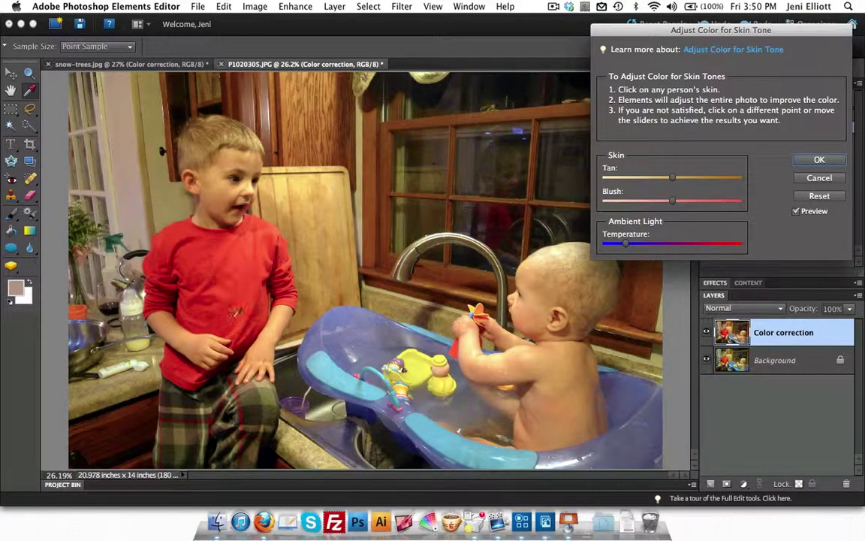
left_click(265, 352)
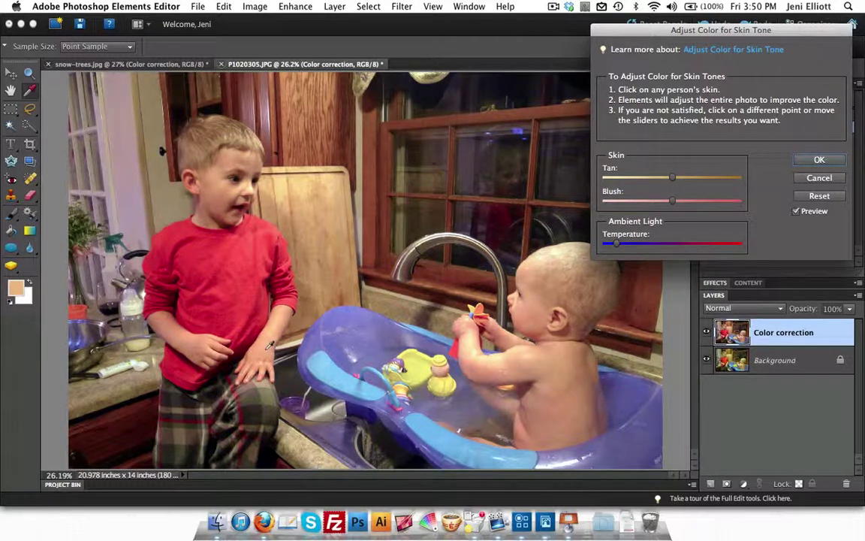
left_click(273, 331)
left_click(572, 345)
left_click(532, 342)
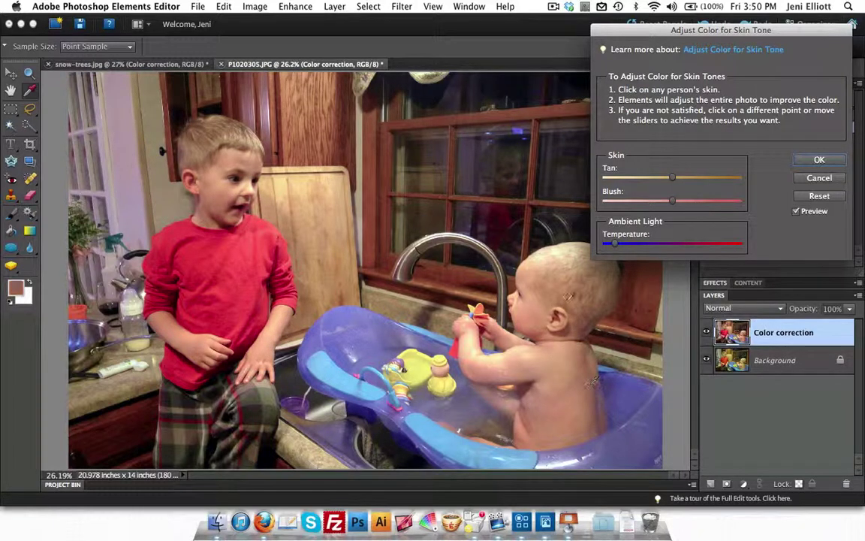
left_click(525, 265)
left_click(275, 329)
left_click_drag(672, 201, 720, 203)
left_click_drag(719, 205, 673, 203)
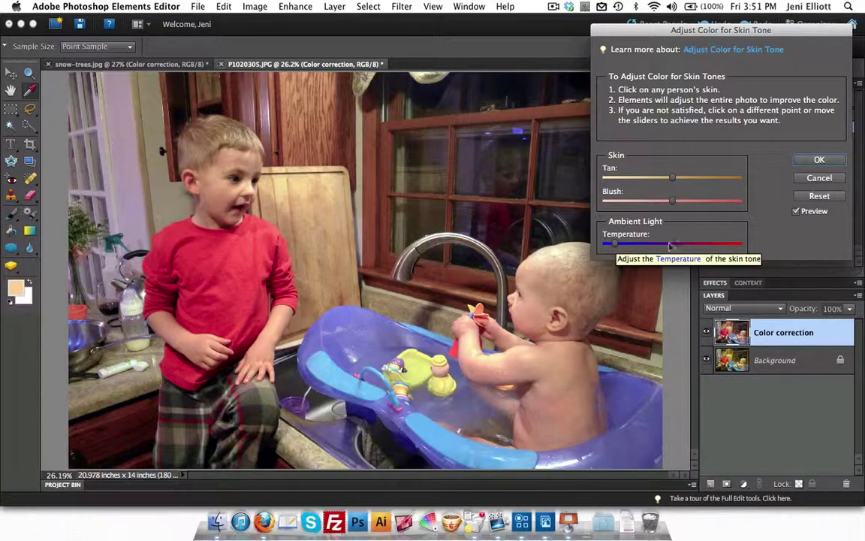
Step: Move the skin-tone Temperature slider warmer, then back toward cool for a less yellow look
left_click(615, 245)
left_click_drag(615, 246, 640, 249)
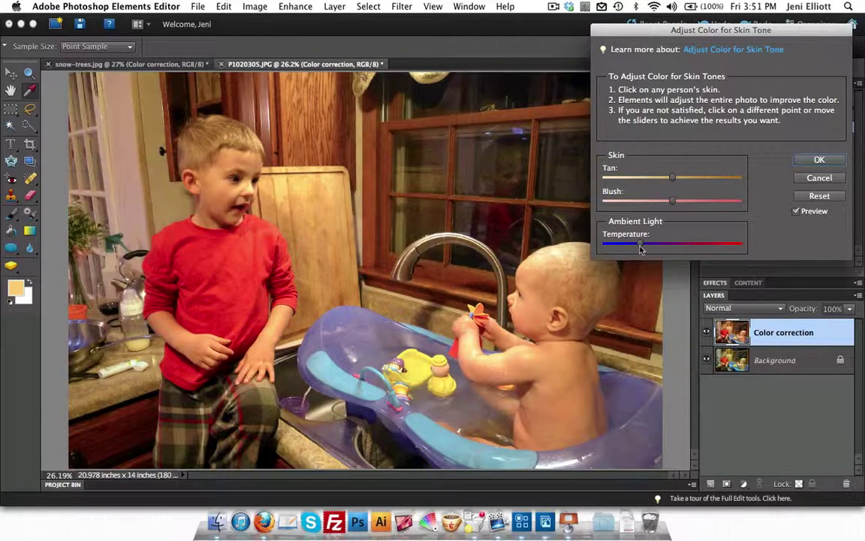
left_click_drag(641, 249, 612, 248)
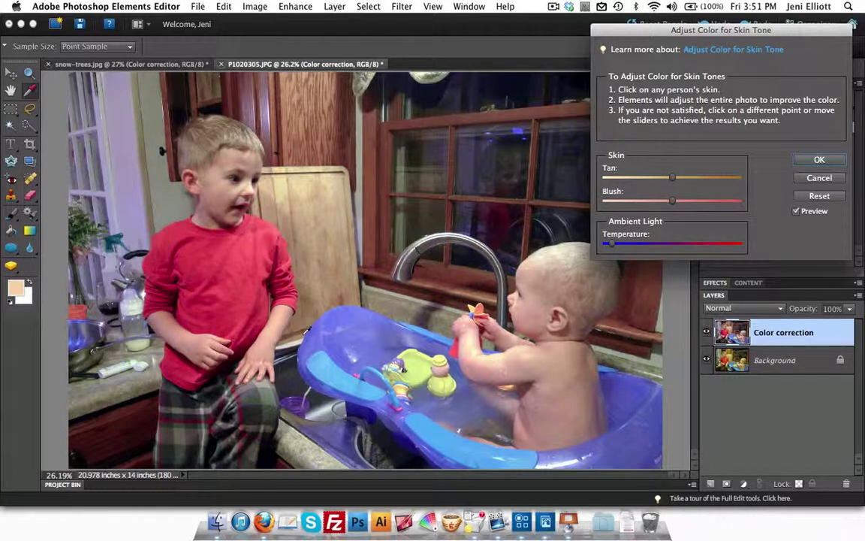
Step: Commit the skin-tone correction and toggle the Color correction layer's visibility to compare
left_click(808, 160)
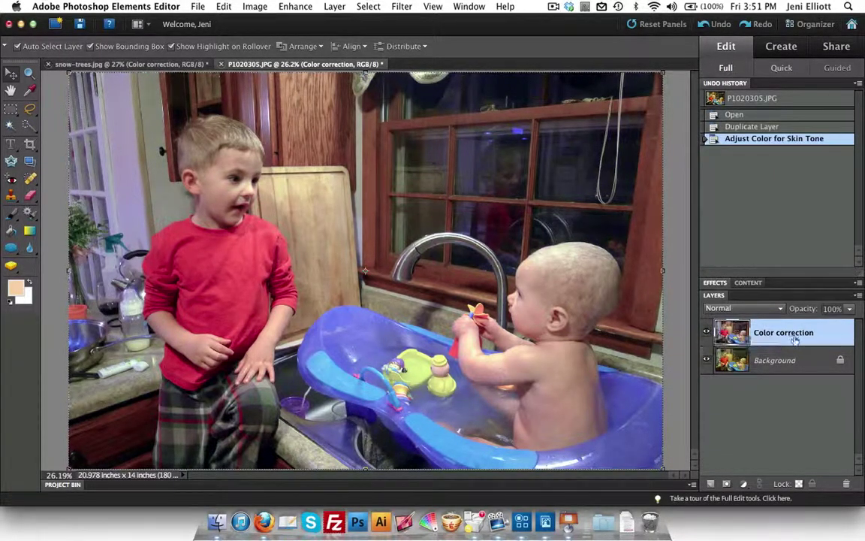
left_click(707, 334)
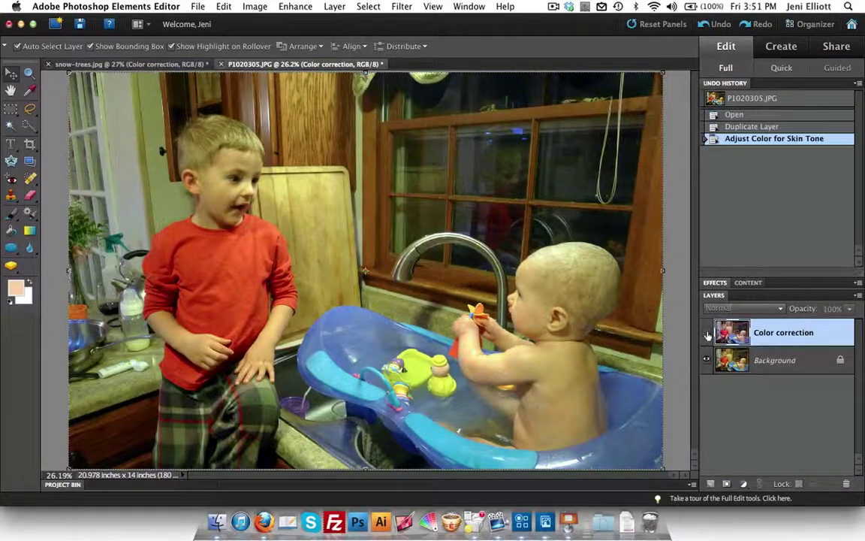
left_click(707, 334)
left_click(707, 335)
left_click(707, 335)
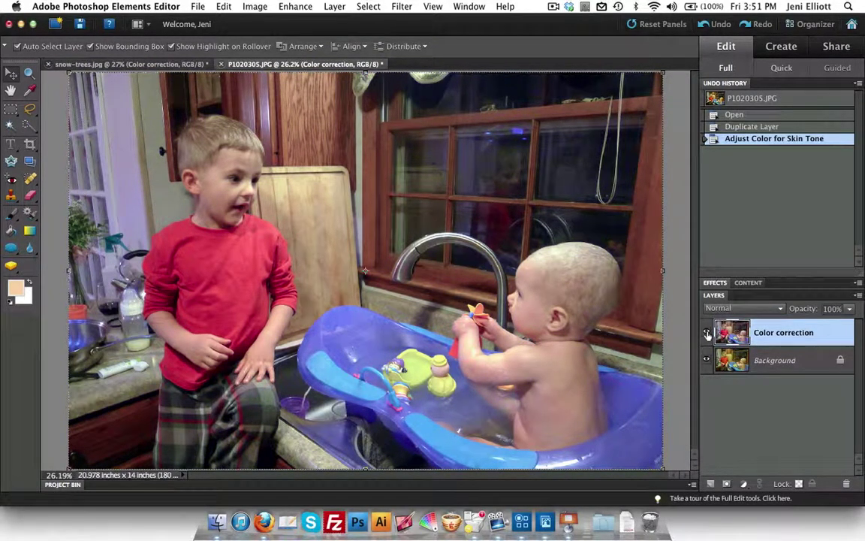